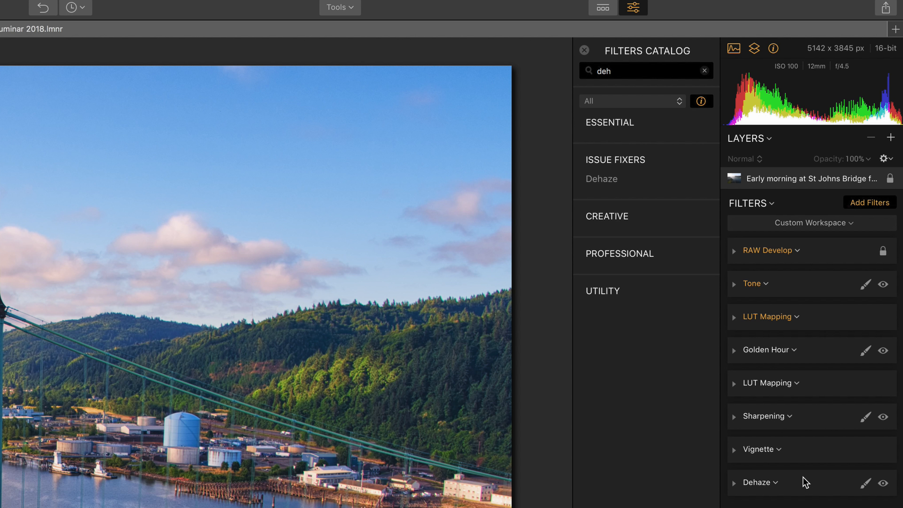
Step: Move the Dehaze filter directly below Tone in the filter stack and set its Amount to 53
drag(805, 475, 802, 300)
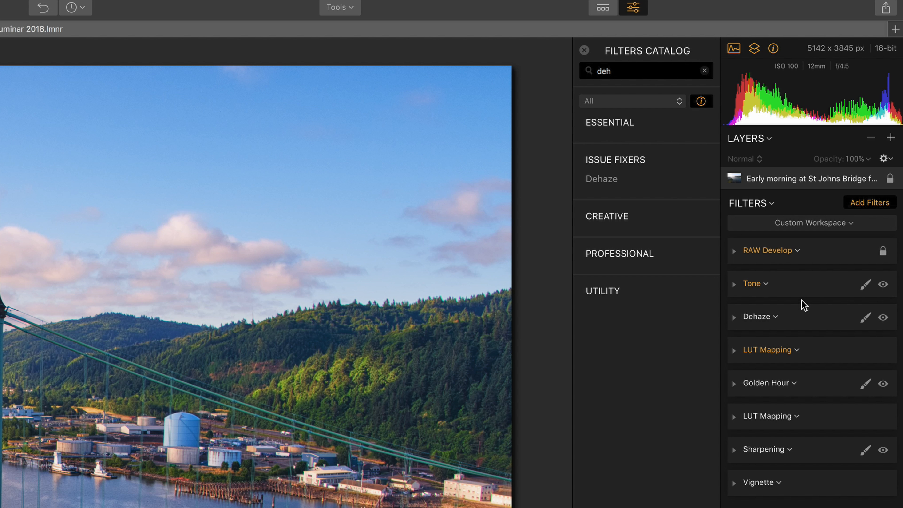
click(734, 319)
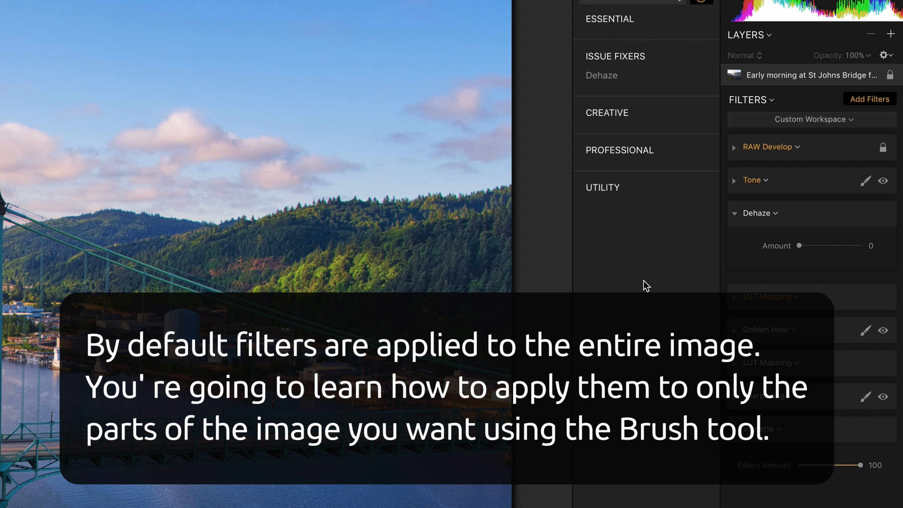
click(800, 246)
drag(801, 246, 835, 247)
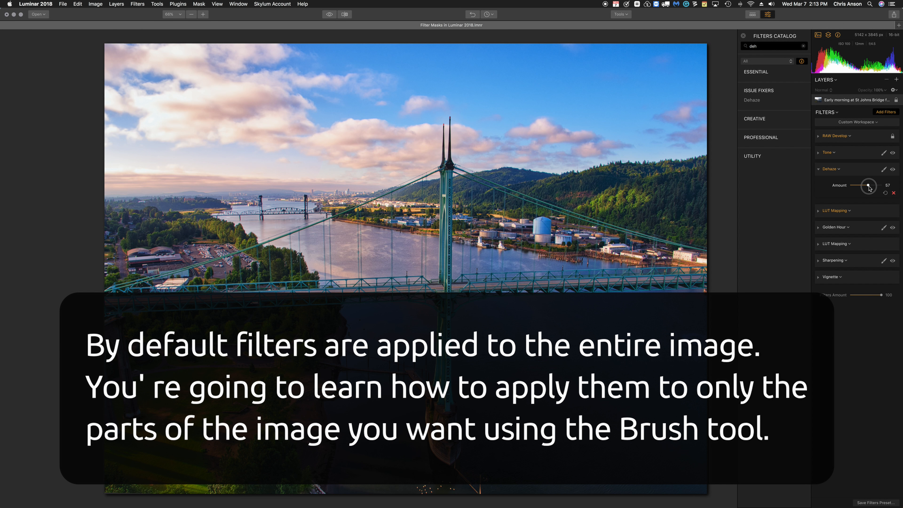
drag(869, 186, 867, 188)
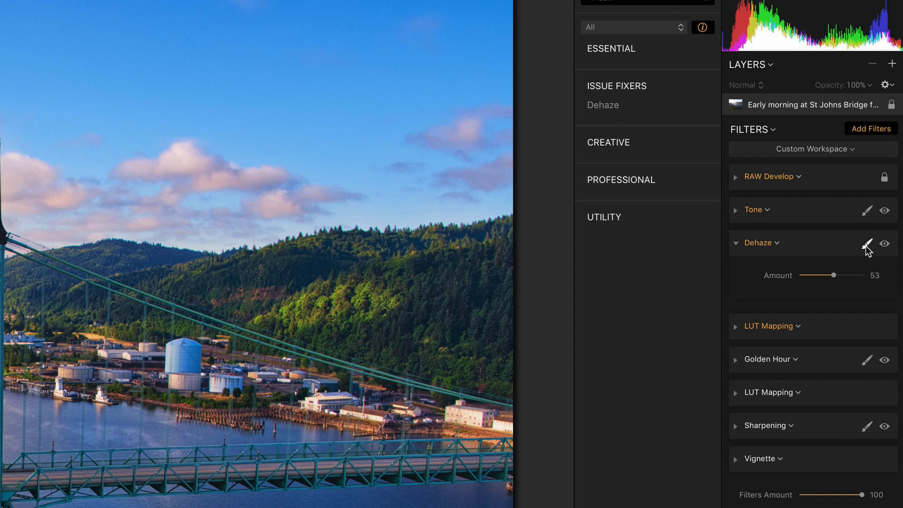
Step: Start a Brush mask on the Dehaze filter, paint over the upper-left clouds and show the mask overlay
click(867, 245)
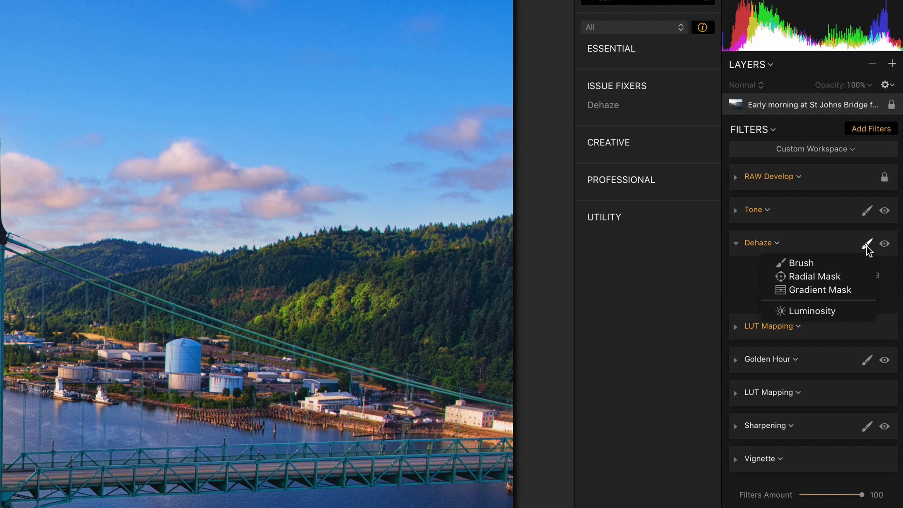
click(820, 263)
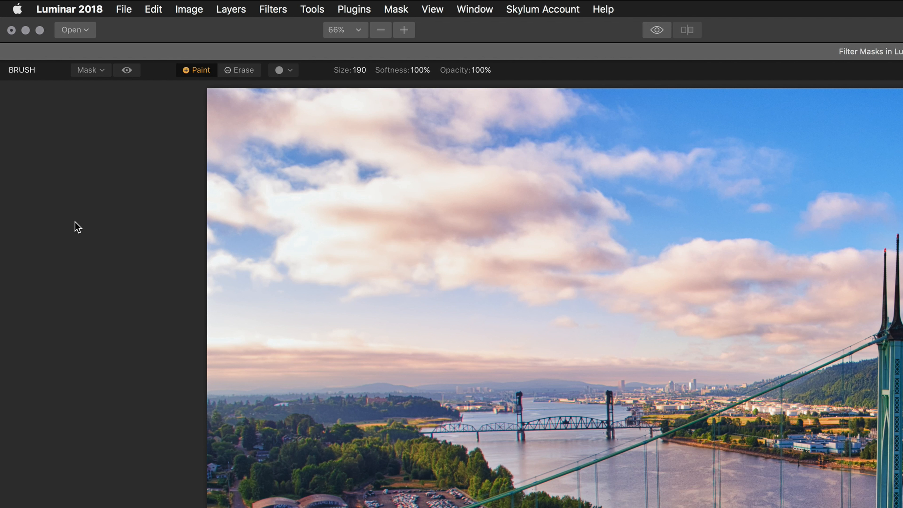
mouse_move(496, 162)
mouse_down()
mouse_move(392, 204)
mouse_move(173, 264)
mouse_move(563, 271)
mouse_move(150, 269)
mouse_move(129, 247)
mouse_up()
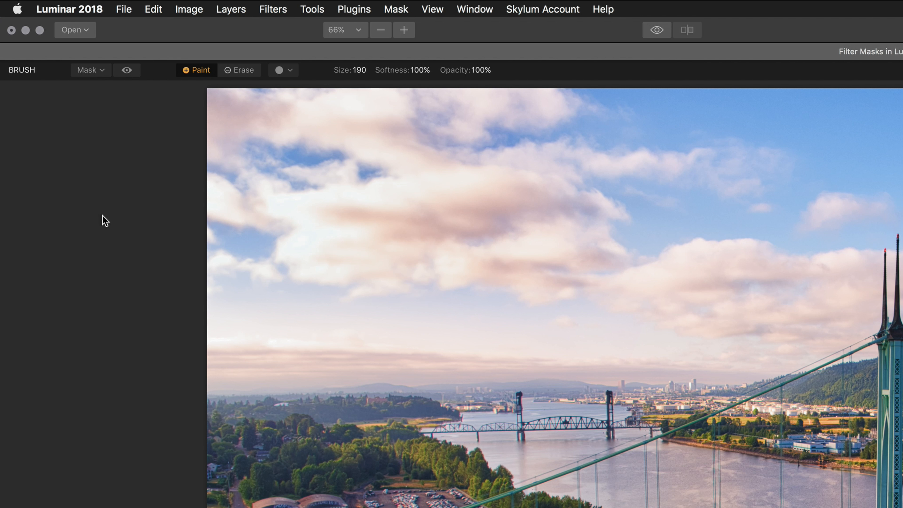
click(126, 70)
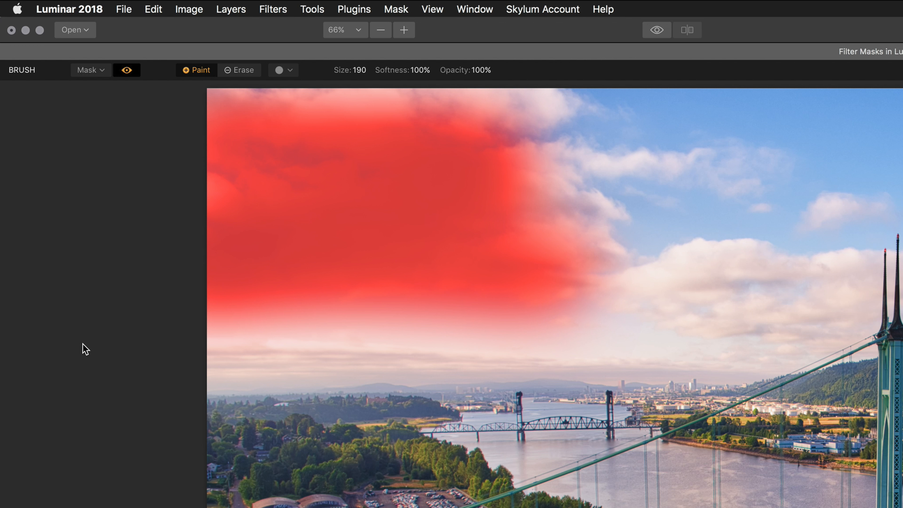
Step: Fill the entire Dehaze mask and hide its overlay
click(103, 71)
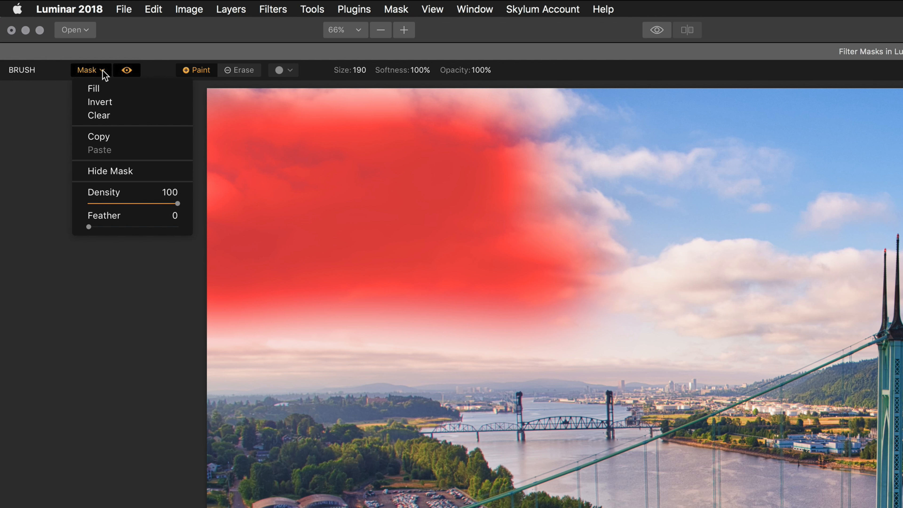
click(101, 88)
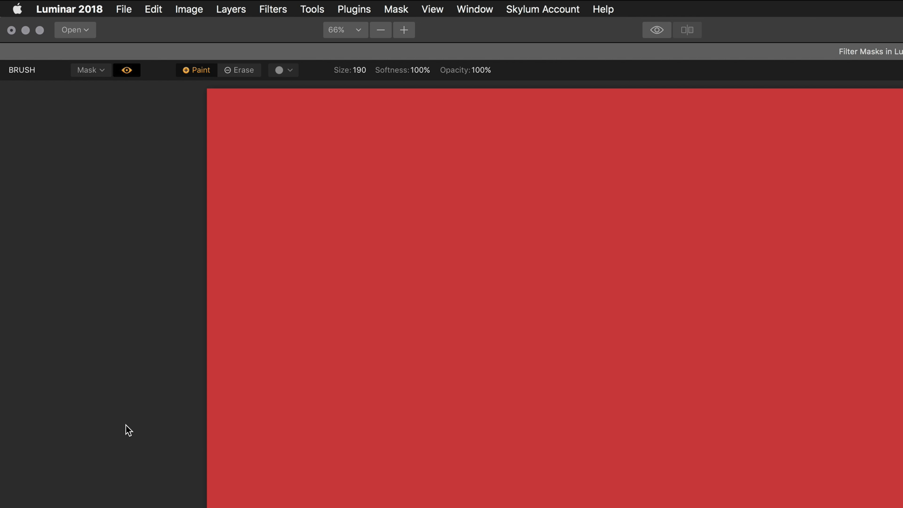
click(127, 70)
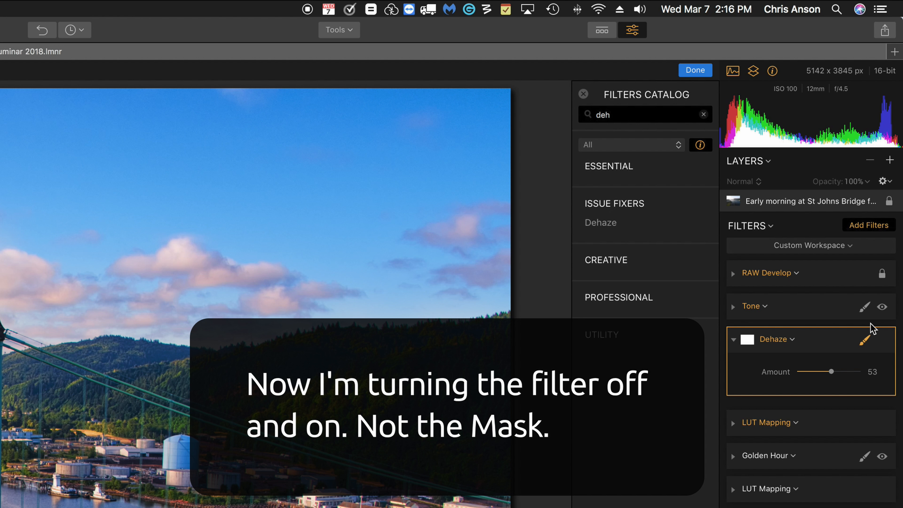
Step: Turn the Dehaze filter off and back on to compare its effect on the photo
mouse_move(883, 342)
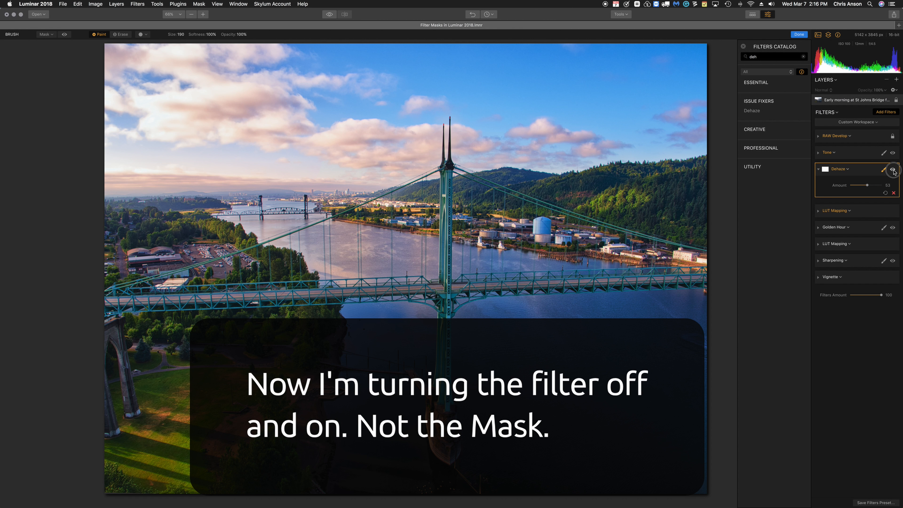
click(883, 341)
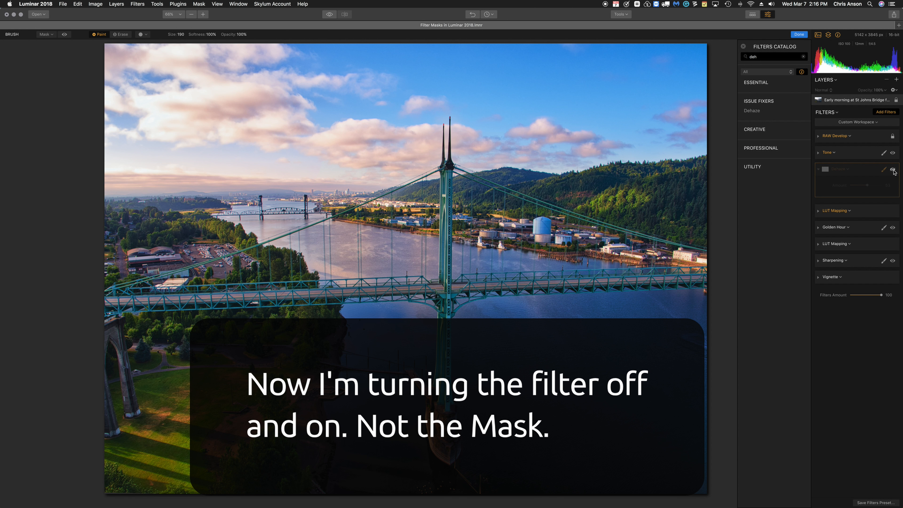
click(893, 170)
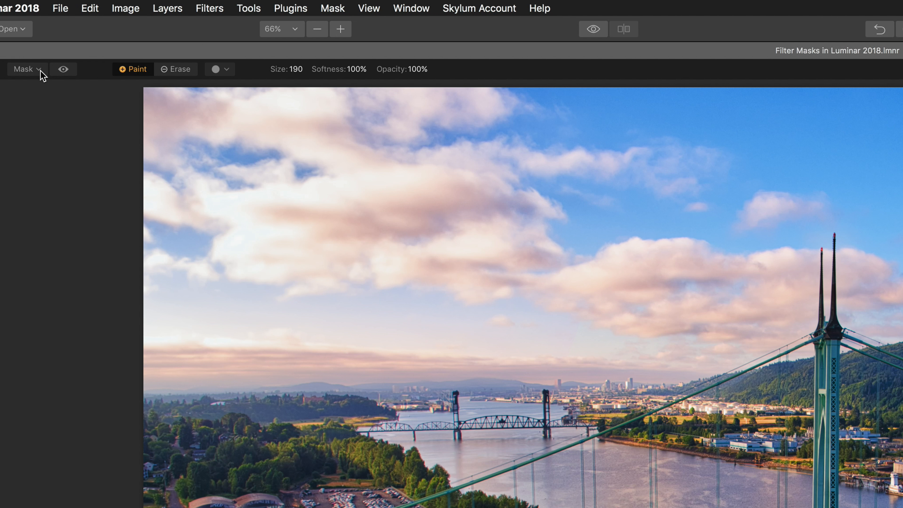
Step: Clear the Dehaze mask and repaint a band over the upper-left clouds with the mask overlay shown
click(40, 70)
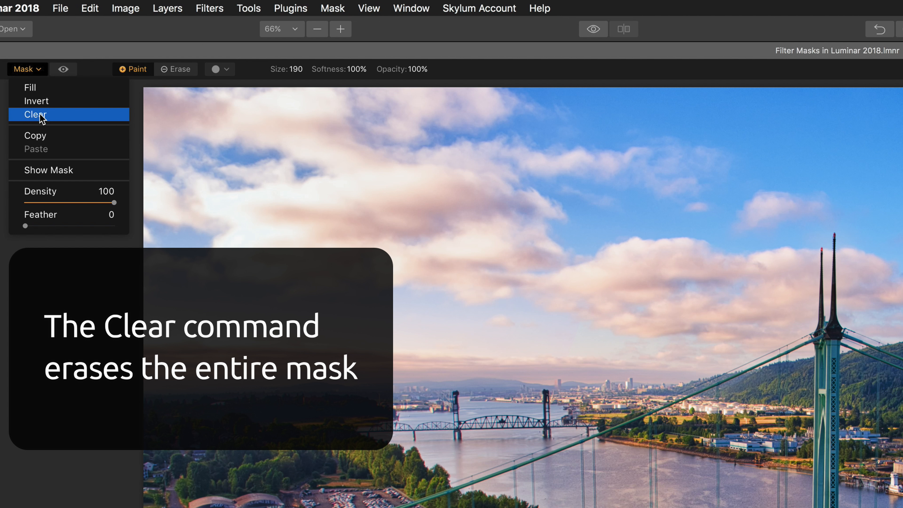
click(40, 116)
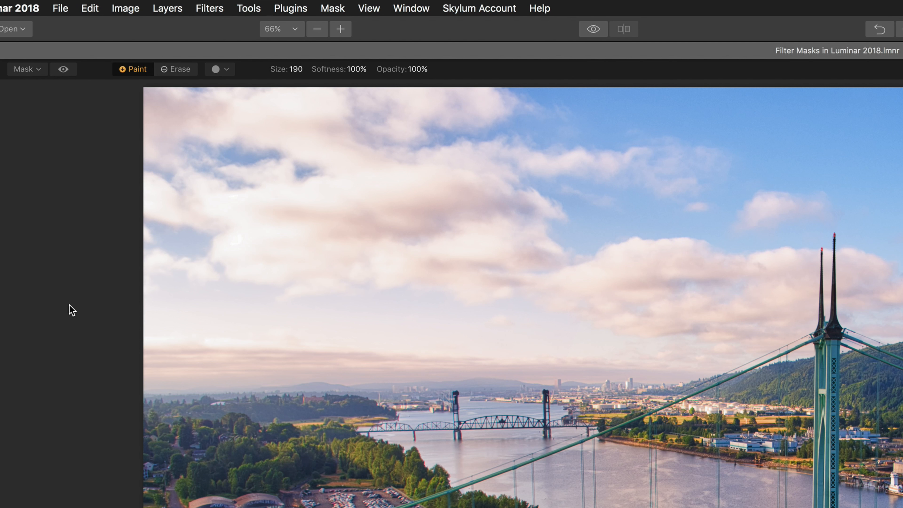
click(64, 69)
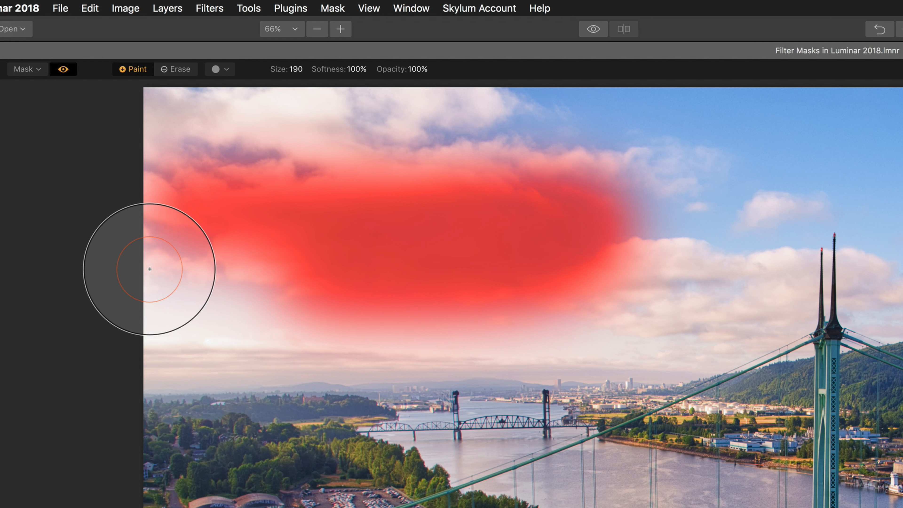
drag(149, 269, 147, 266)
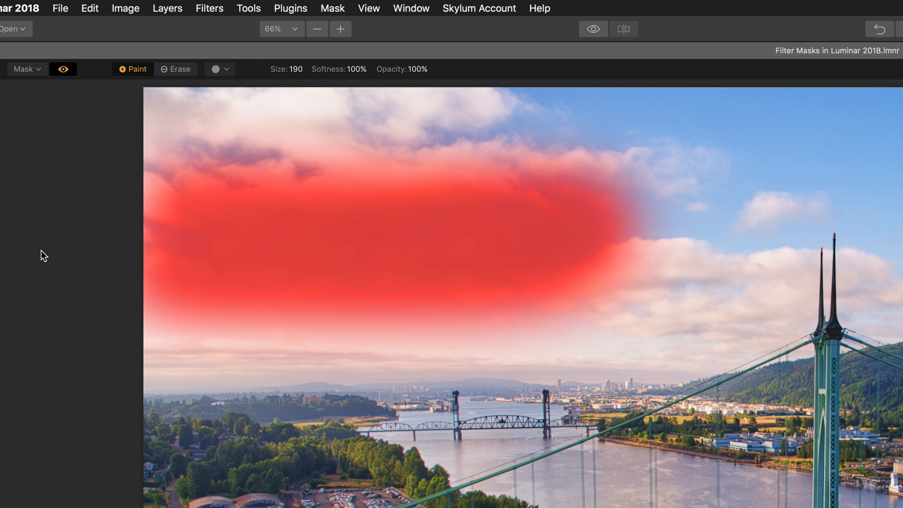
Step: Invert the painted Dehaze mask
click(39, 70)
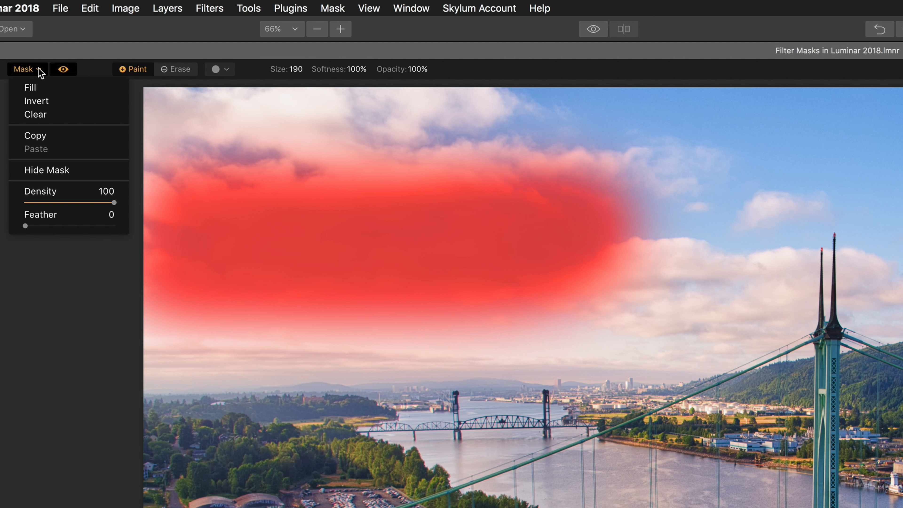
click(43, 102)
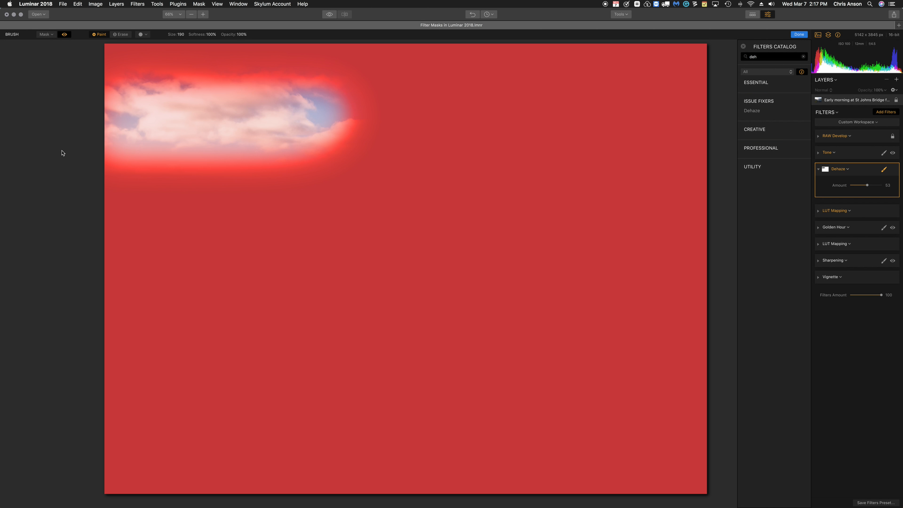
Step: Clear the Dehaze mask and brush a new horizontal stroke across the upper-left clouds
click(52, 34)
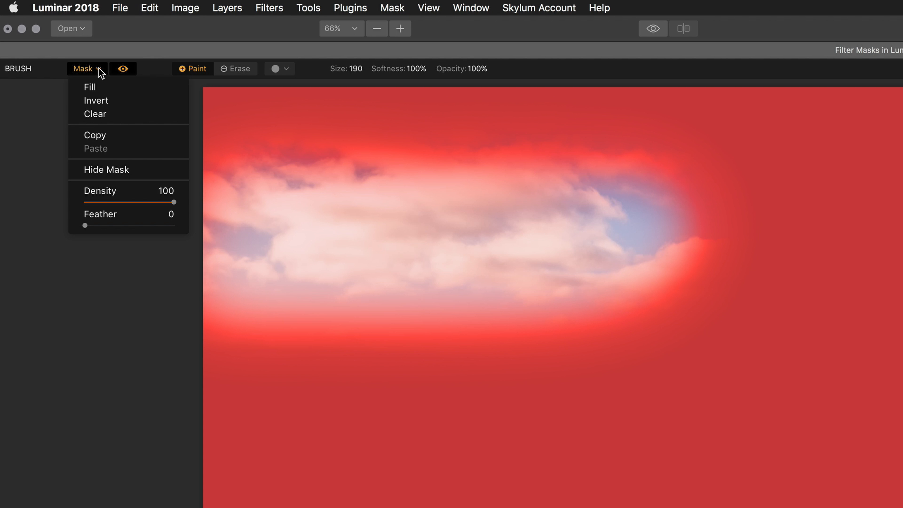
click(106, 114)
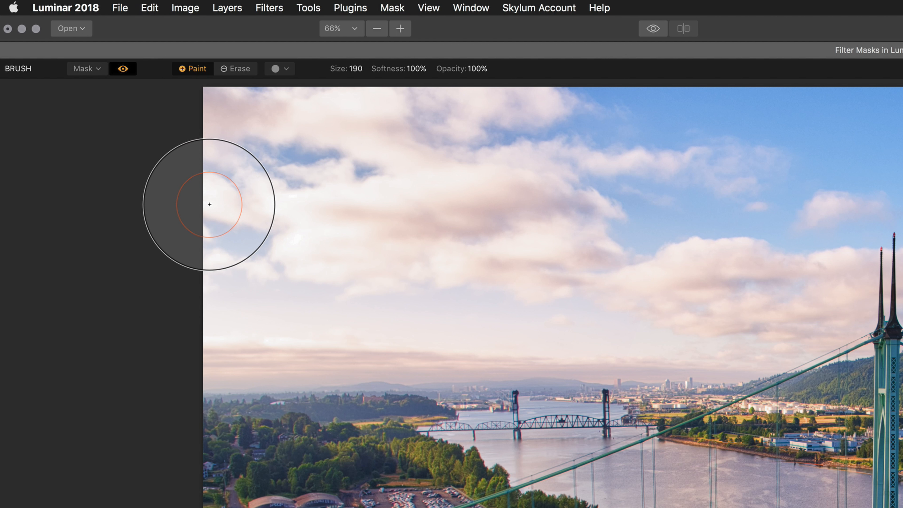
drag(209, 204, 565, 207)
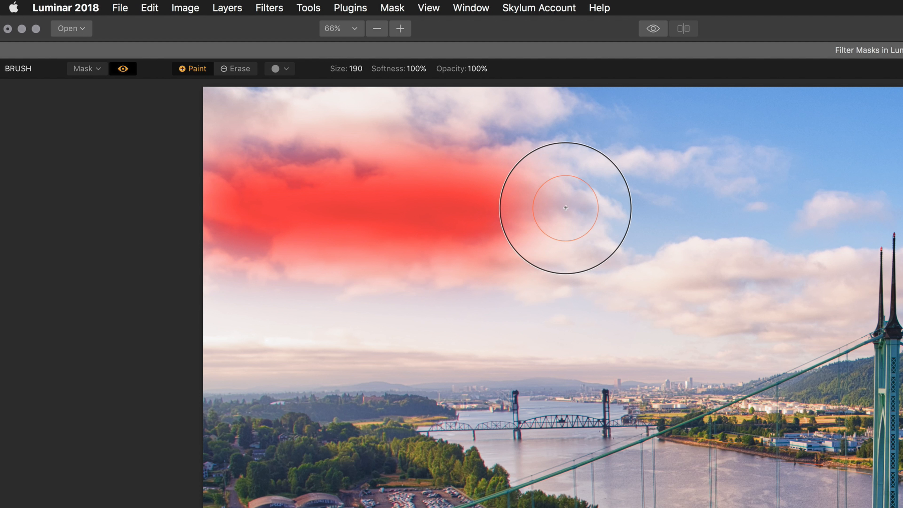
Step: Copy the Dehaze mask and paste it onto the Golden Hour filter
click(98, 70)
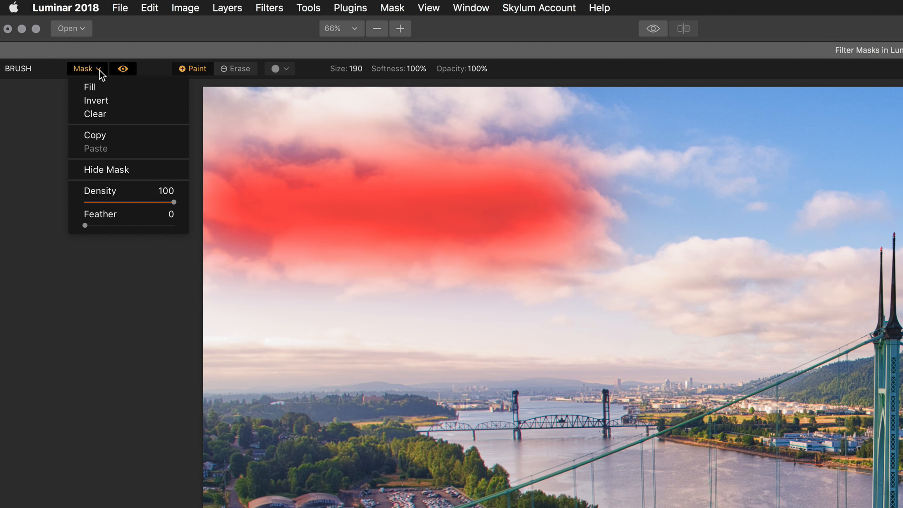
click(113, 139)
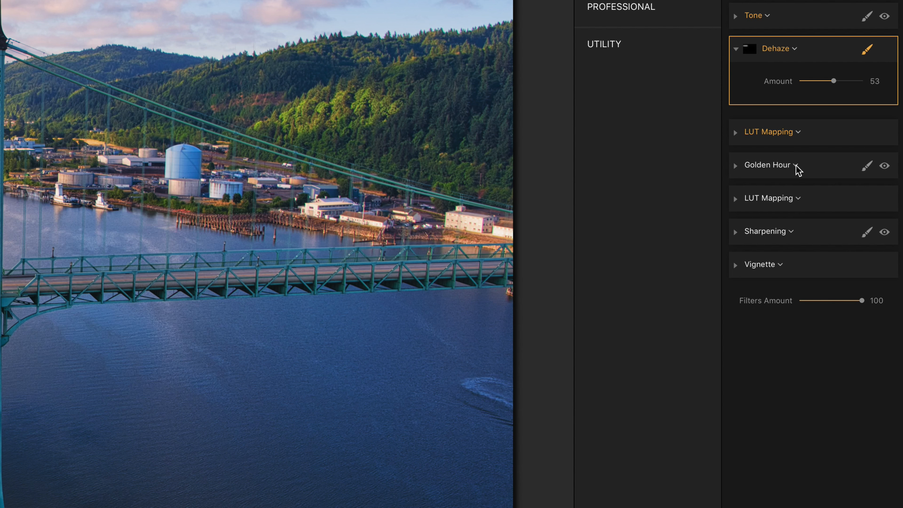
click(795, 165)
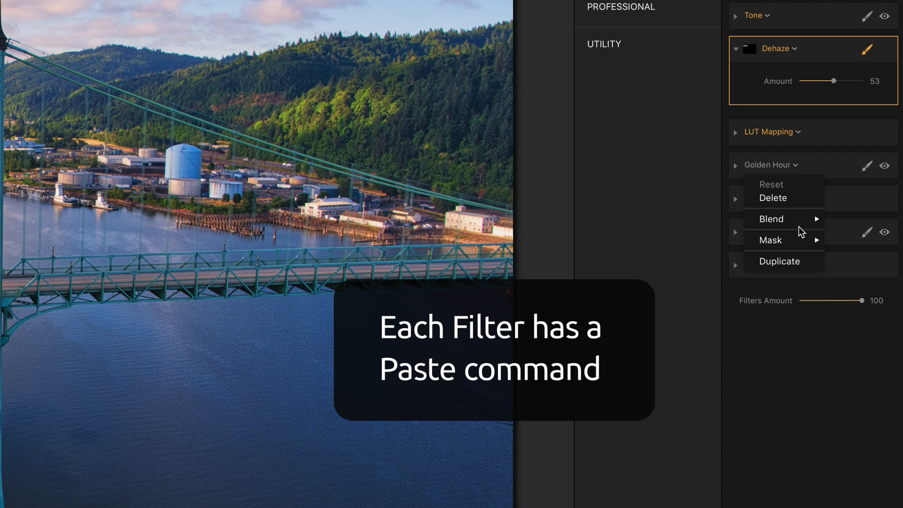
mouse_move(798, 240)
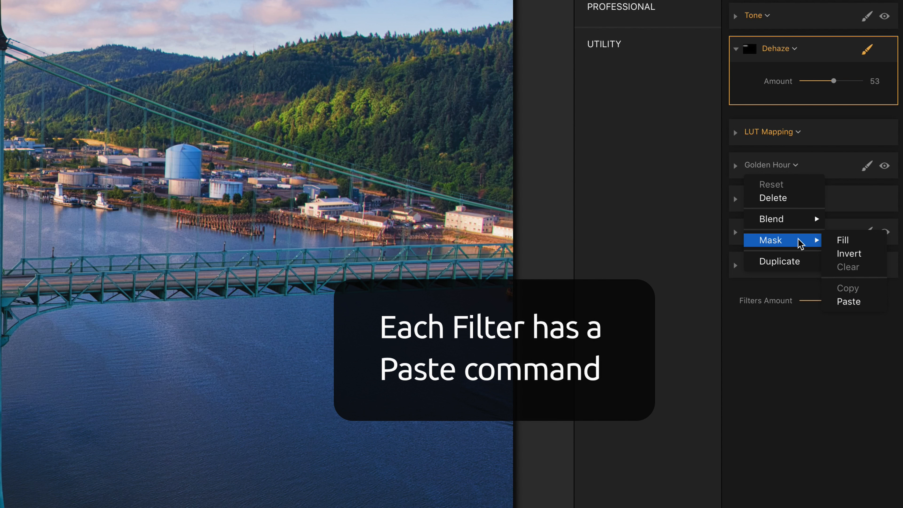
click(850, 303)
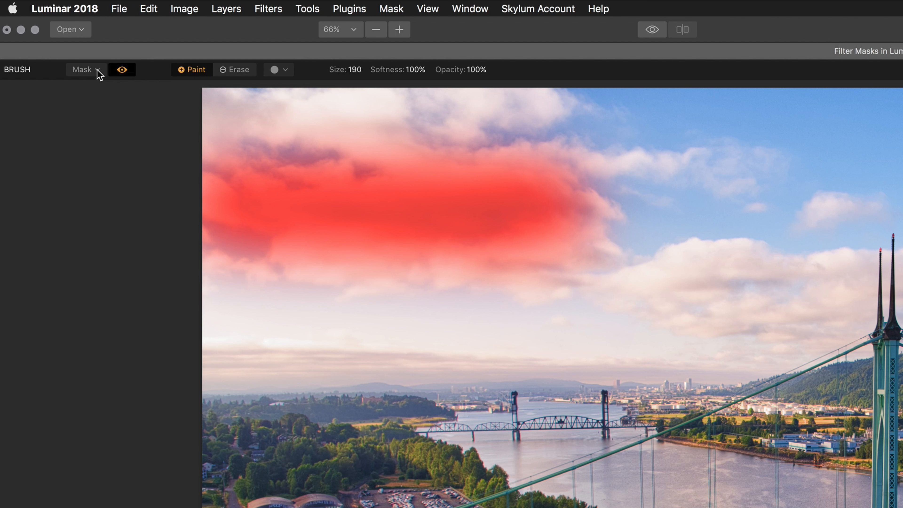
Step: Hide the red mask overlay to view the photo, then show it again
click(96, 70)
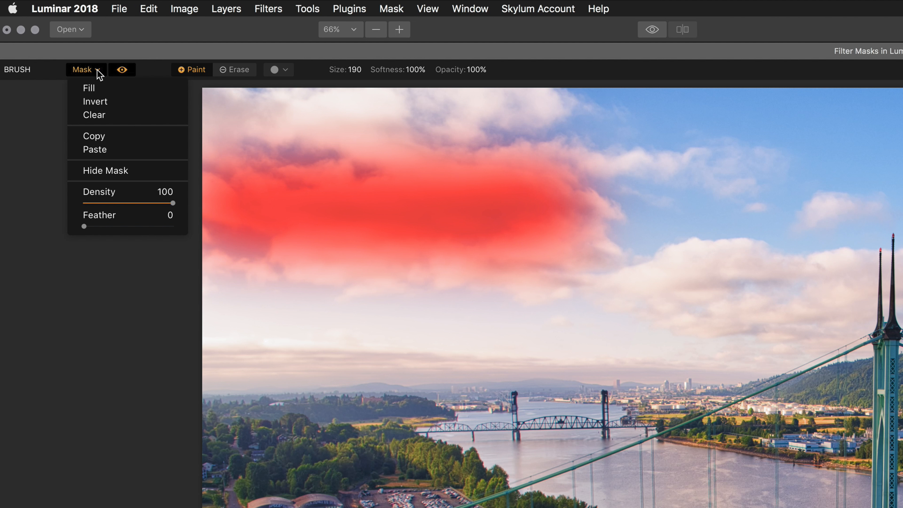
click(111, 171)
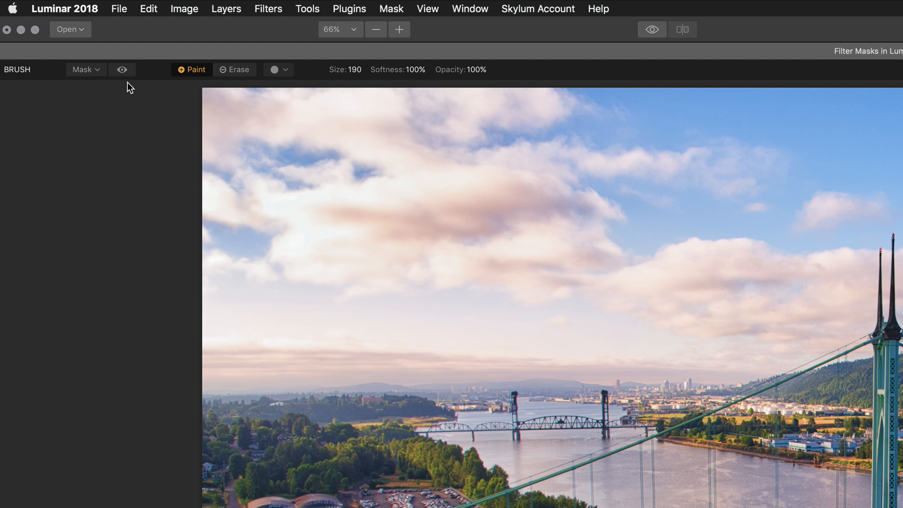
click(126, 71)
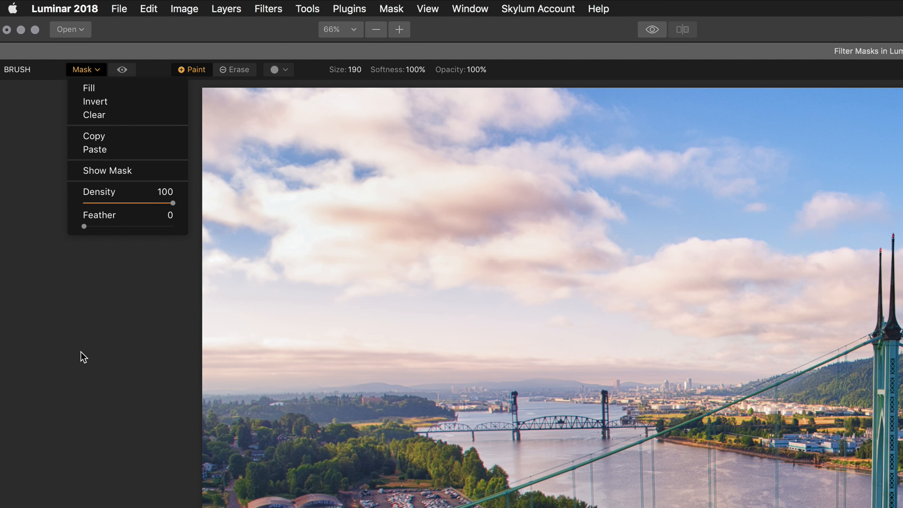
Step: Try a Feather value of 21 on the mask, then return it to 0
drag(85, 226, 126, 228)
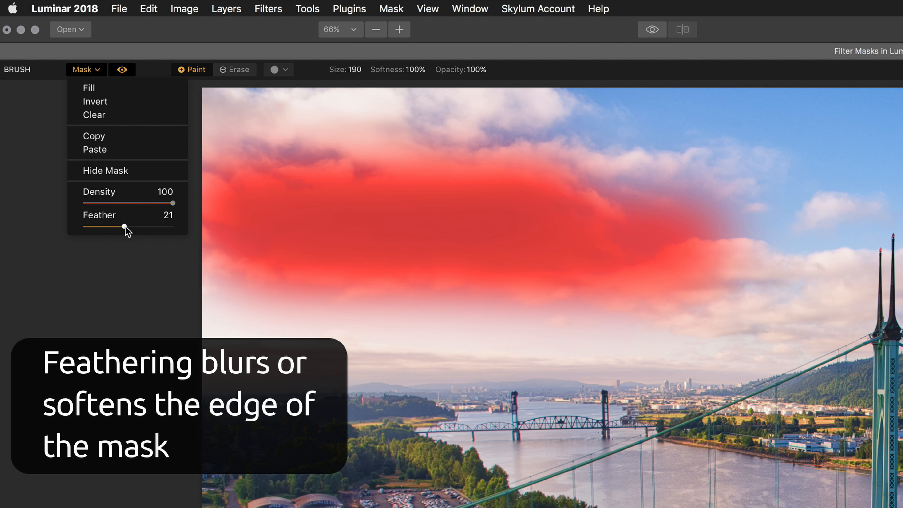
drag(121, 227, 70, 227)
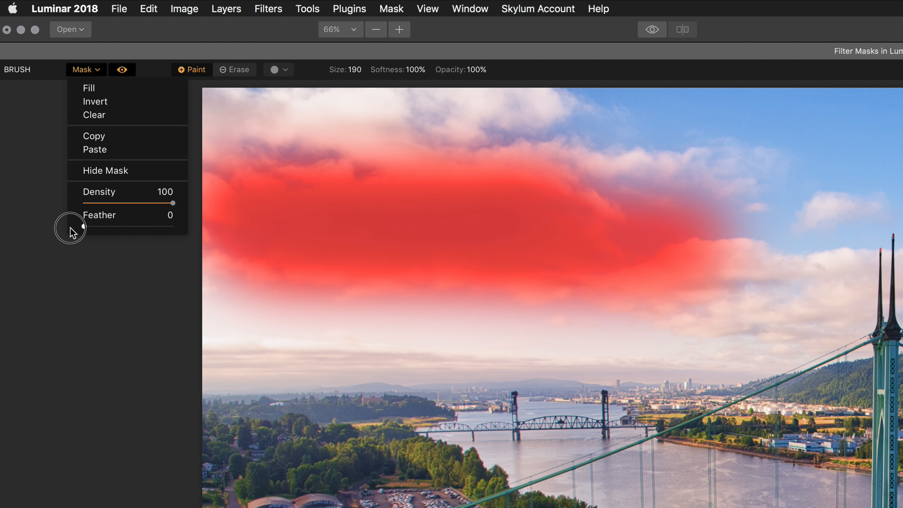
click(122, 300)
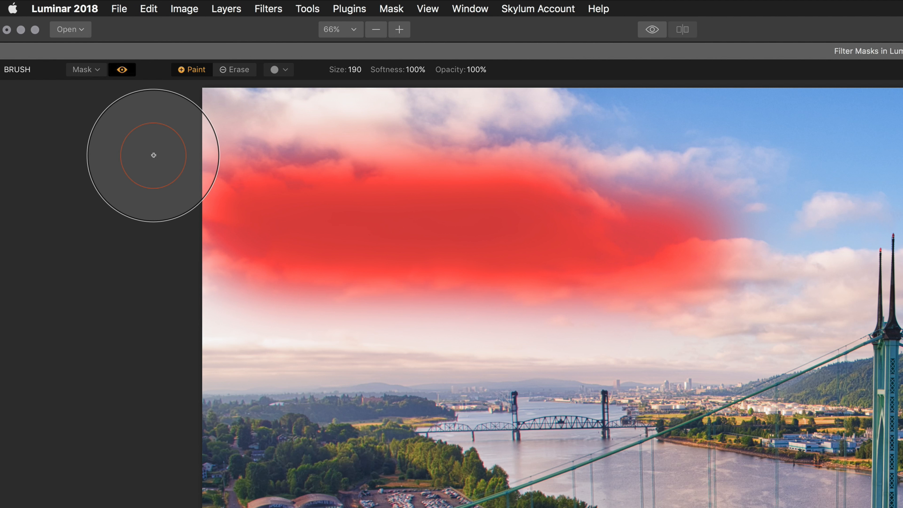
Step: Set the brush size to 216 and its softness to 82%, then extend the mask down to the horizon below the stroke's left end
click(286, 70)
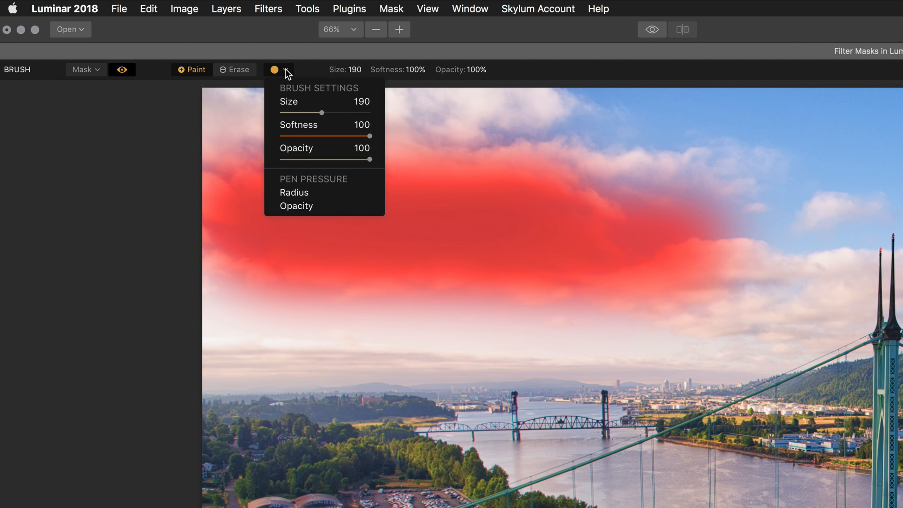
click(583, 75)
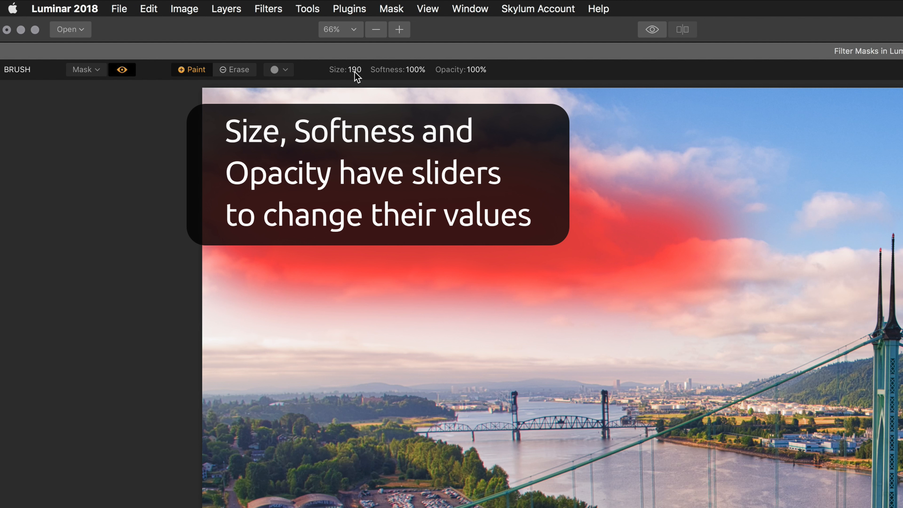
click(354, 72)
drag(356, 83, 360, 83)
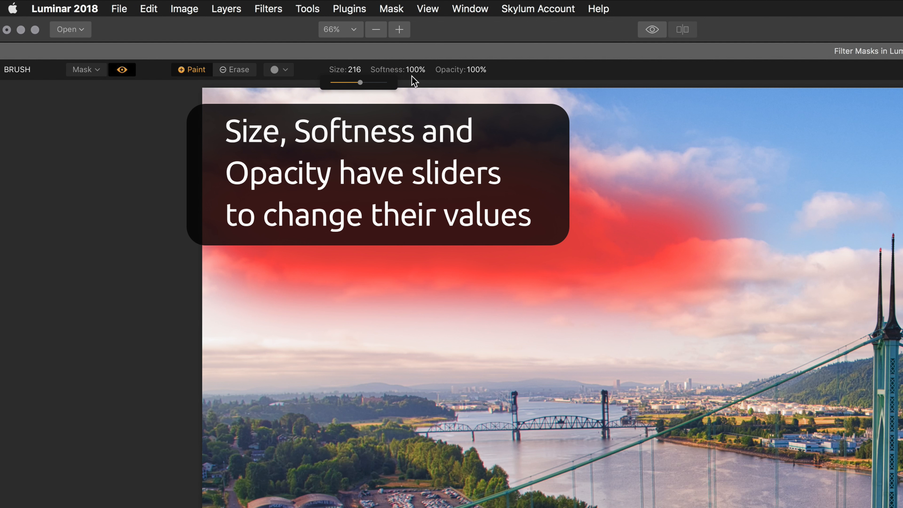
click(418, 69)
mouse_move(441, 83)
mouse_down()
mouse_move(423, 83)
mouse_move(433, 82)
mouse_up()
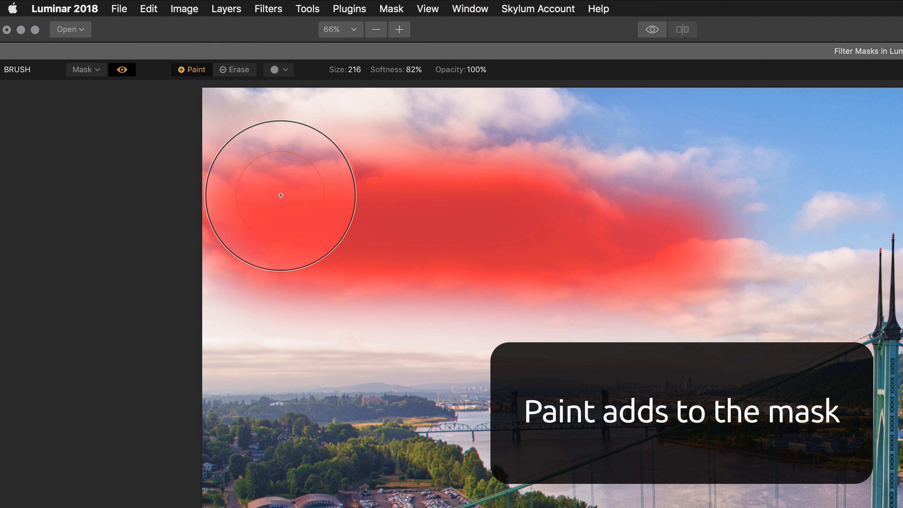
click(267, 347)
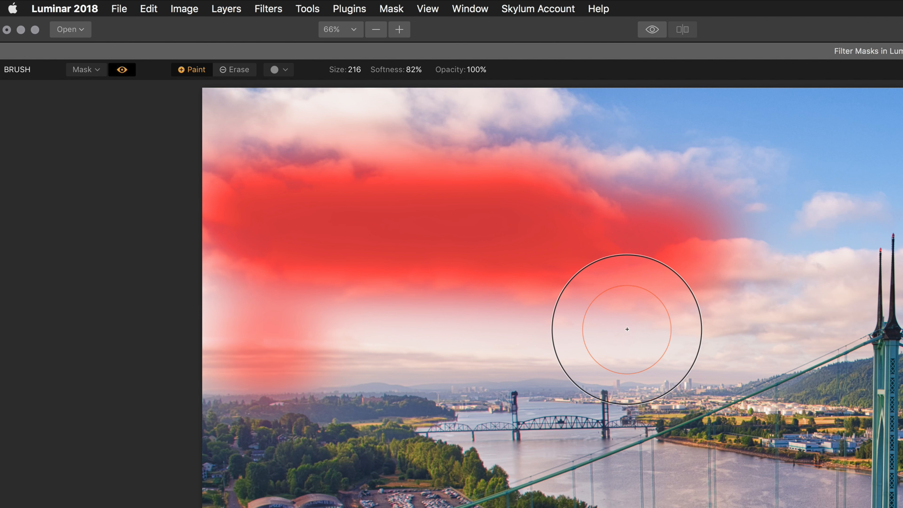
Step: Erase the mask's middle and right areas, then reduce the brush size to 109 and erase along the remaining mask's right side
click(235, 69)
mouse_move(491, 302)
mouse_down()
mouse_move(406, 301)
mouse_move(311, 255)
mouse_move(588, 347)
mouse_move(436, 303)
mouse_move(578, 302)
mouse_move(618, 316)
mouse_up()
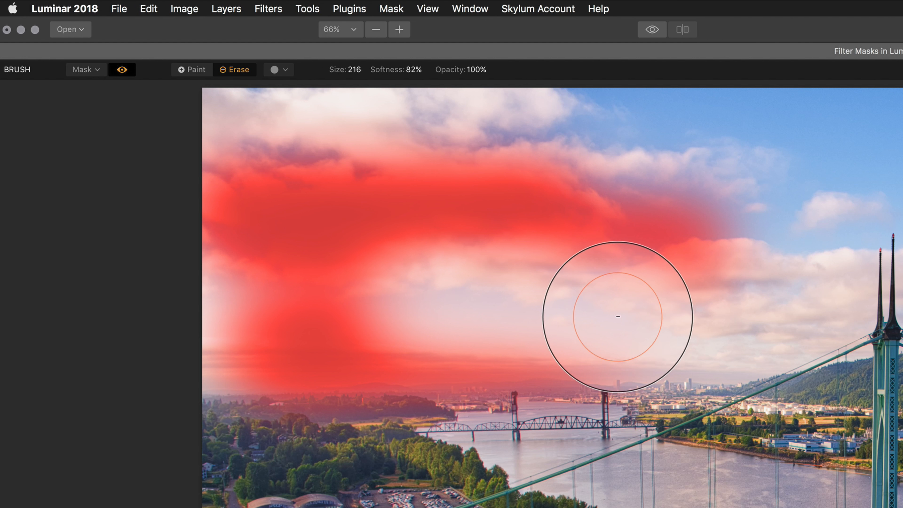
drag(500, 217, 625, 216)
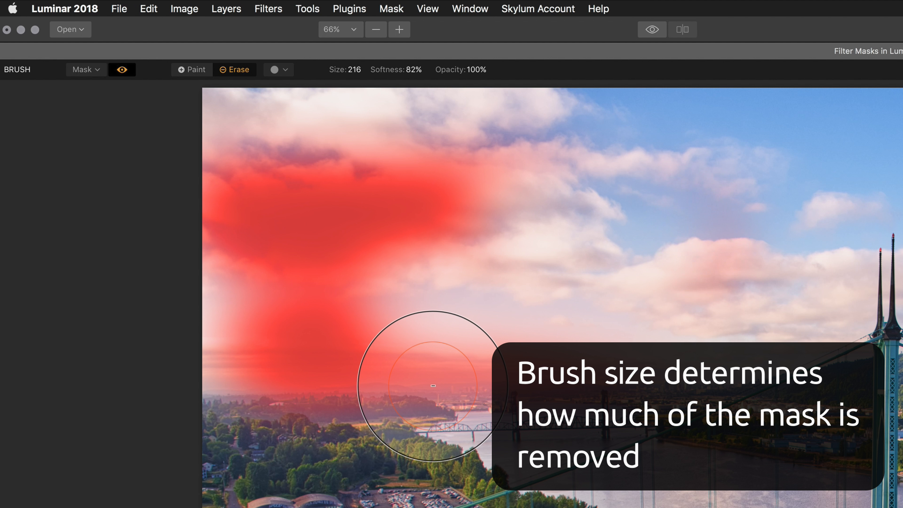
click(502, 312)
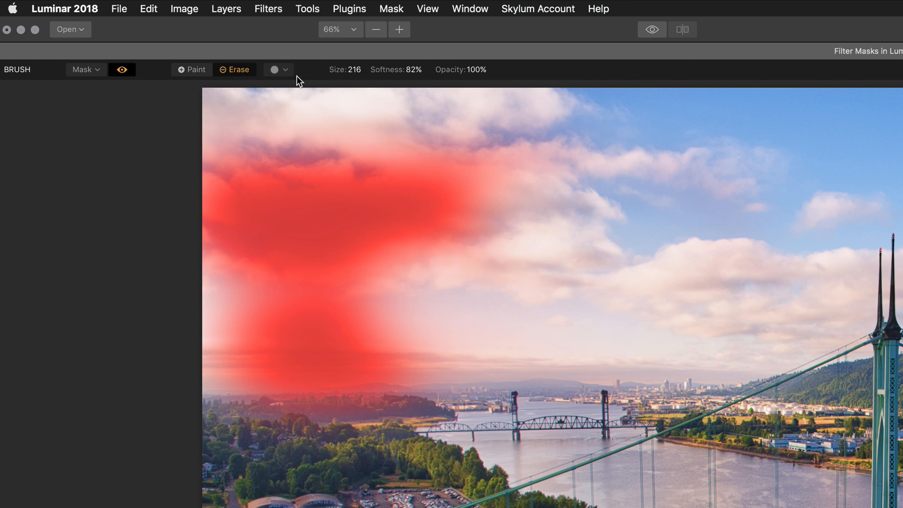
click(287, 69)
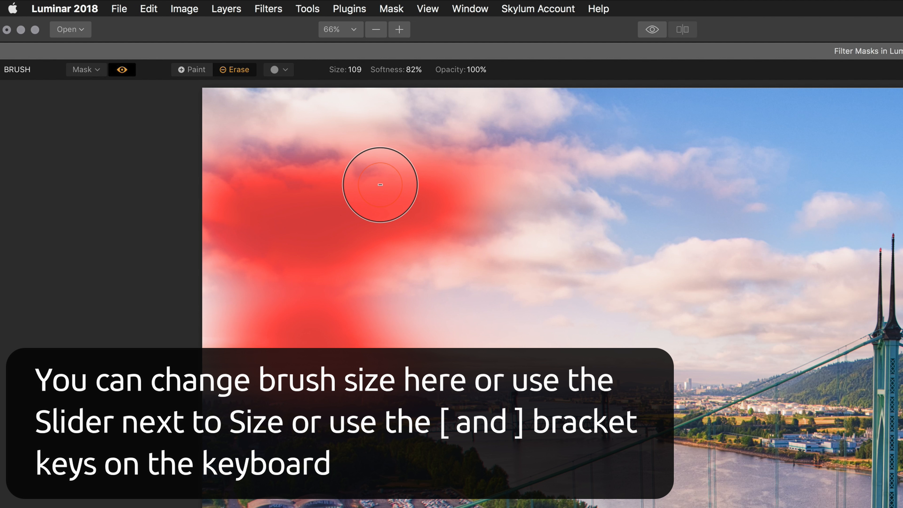
drag(432, 270, 361, 163)
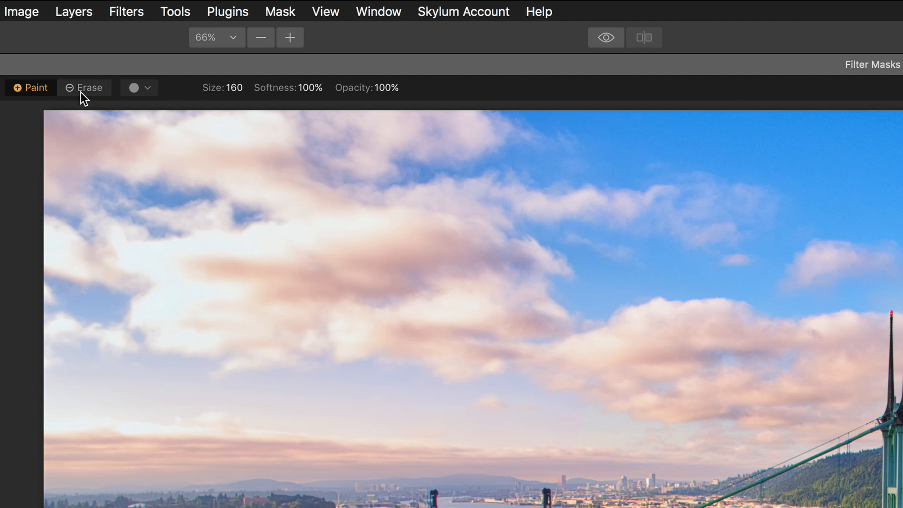
Step: Switch the brush to Erase and back to Paint, then temporarily swap between the two modes
click(80, 92)
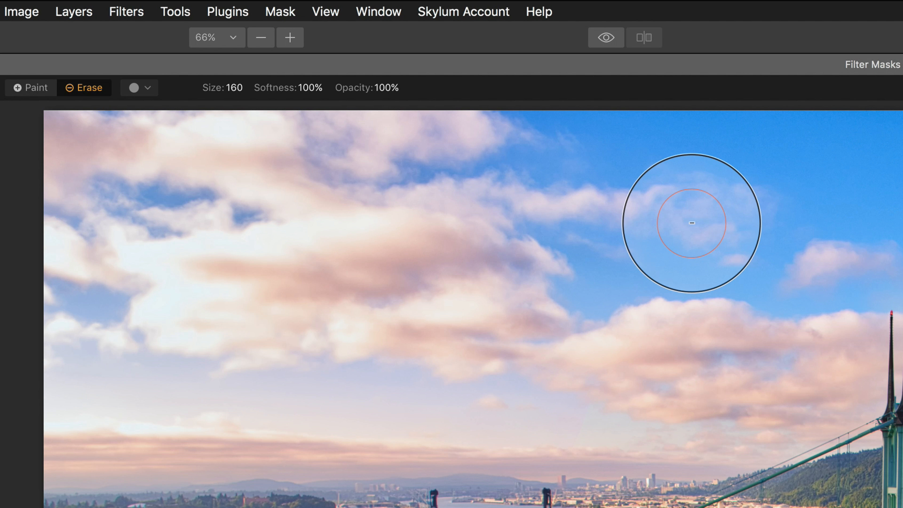
click(29, 92)
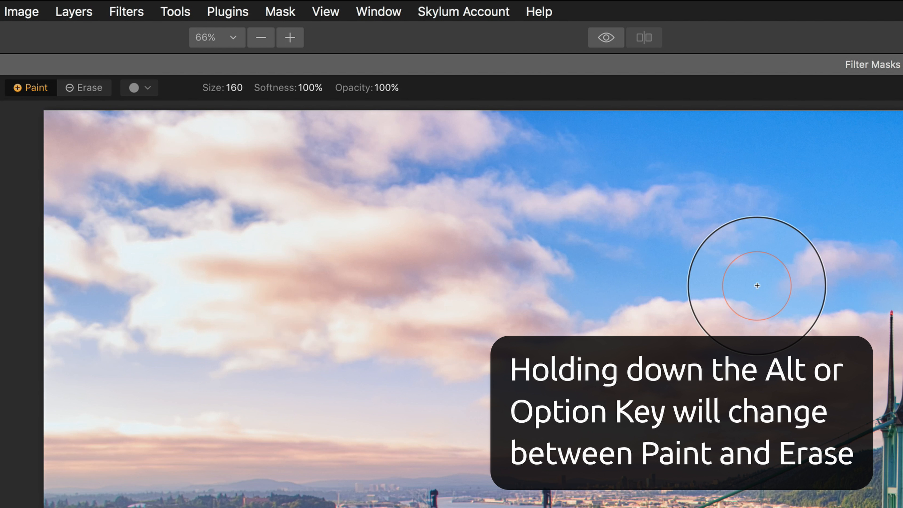
key(alt)
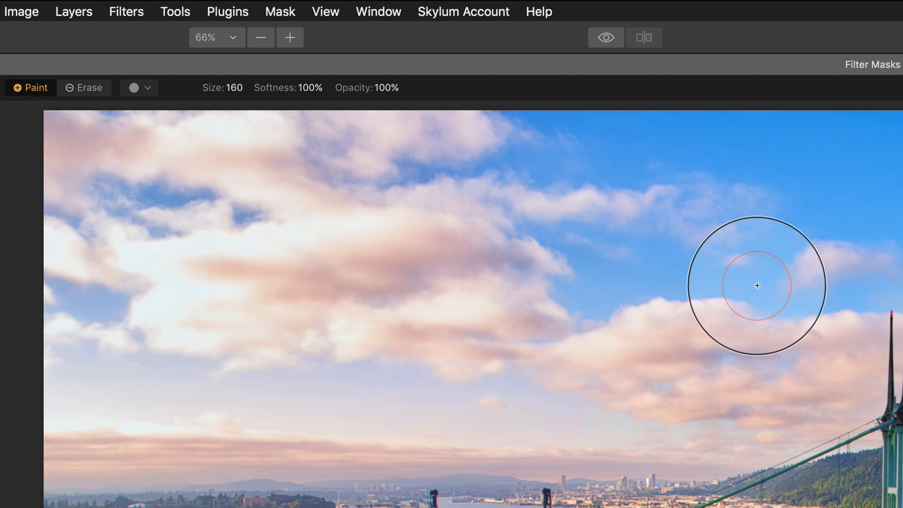
key(alt)
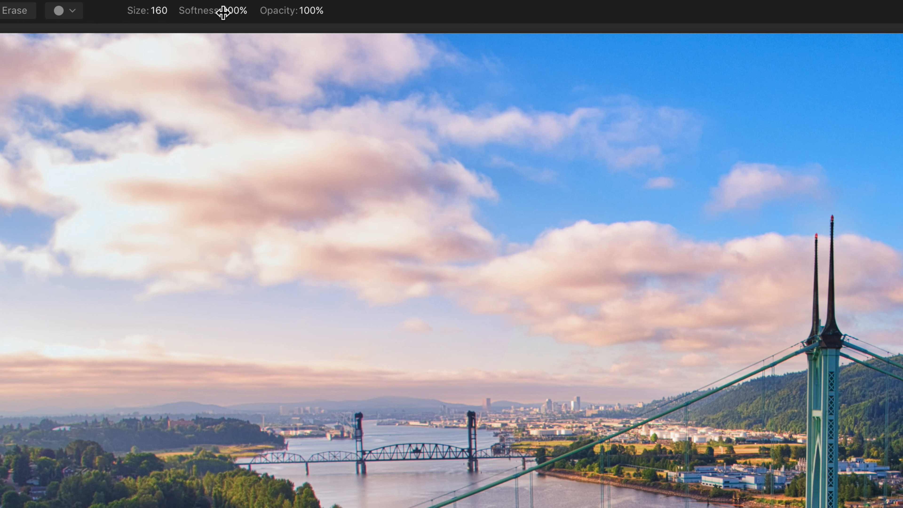
Step: Show the brush's Softness and Opacity sliders in turn
click(233, 14)
mouse_move(270, 27)
mouse_down()
mouse_move(234, 39)
mouse_move(282, 36)
mouse_up()
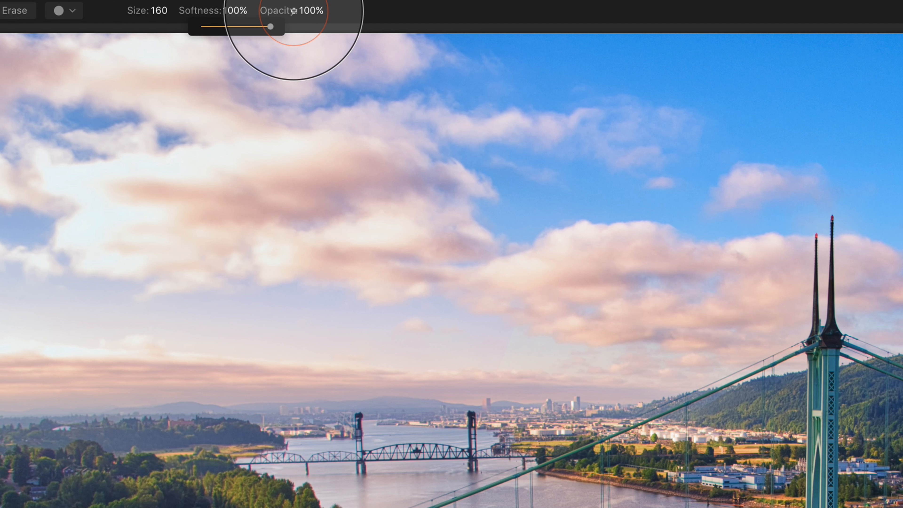
click(307, 13)
mouse_move(347, 27)
mouse_down()
mouse_move(306, 28)
mouse_move(360, 29)
mouse_up()
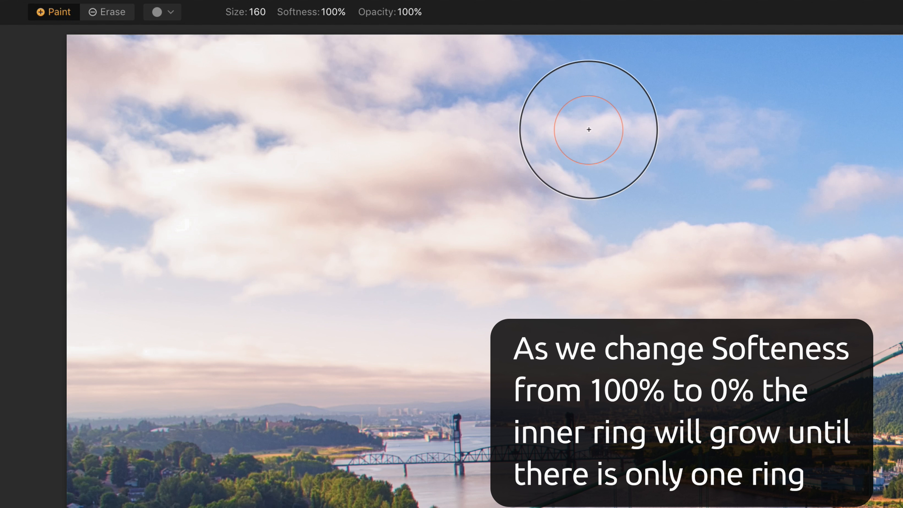
Step: Set the brush softness to 0% and paint a single hard-edged dab in the upper sky
click(329, 12)
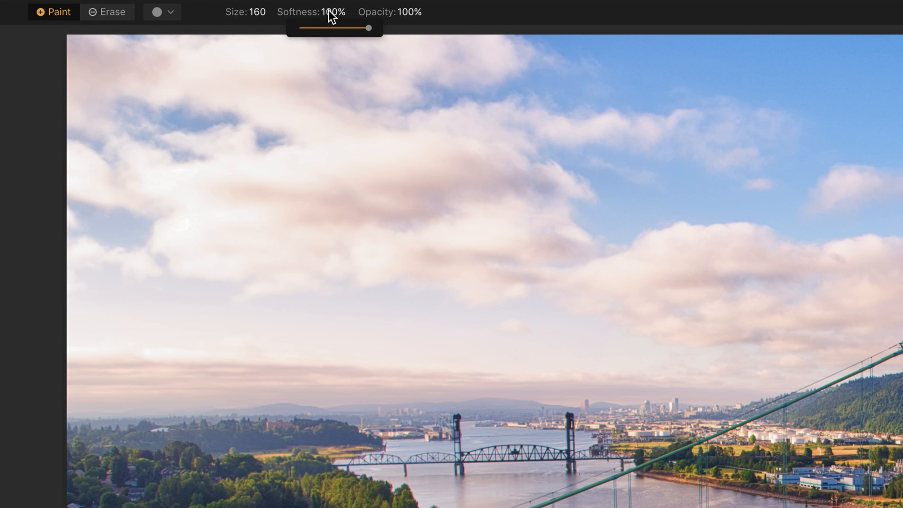
drag(366, 29, 277, 31)
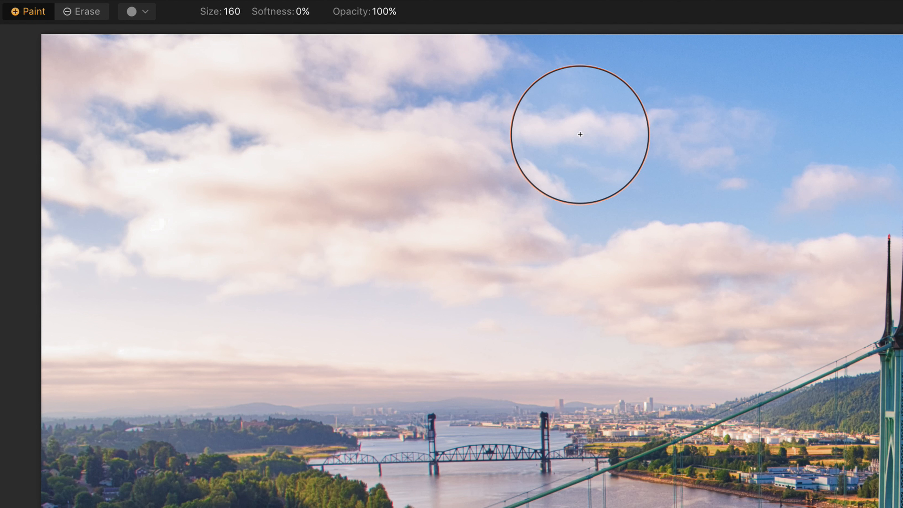
click(580, 134)
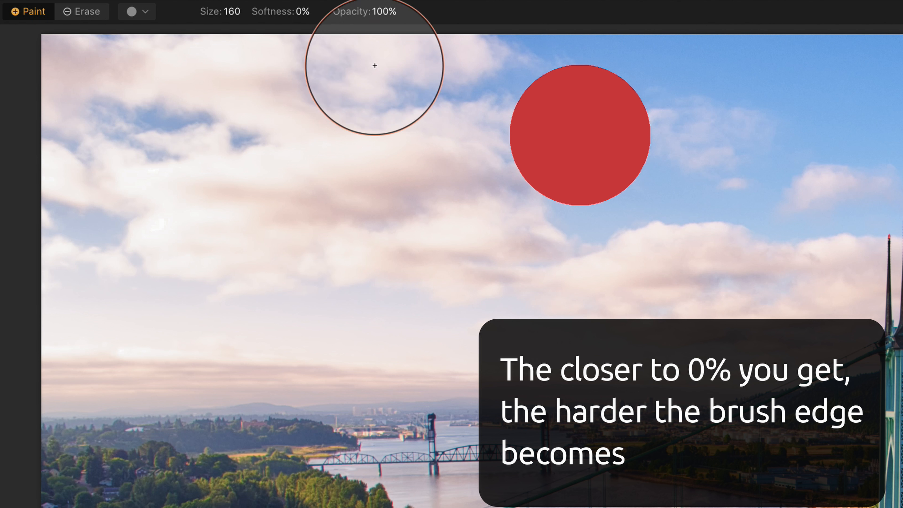
Step: Set the brush softness to 100% and paint a single soft dab to the right of the hard-edged one
click(304, 13)
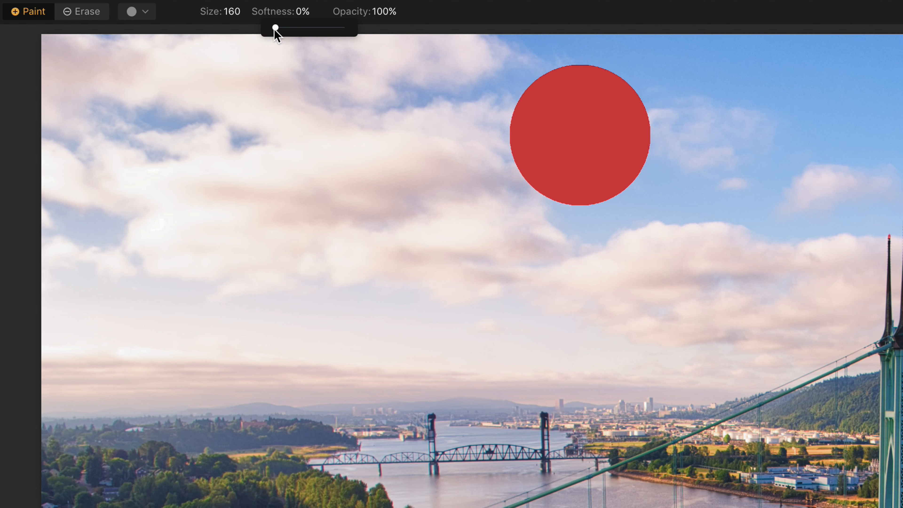
drag(276, 28, 360, 31)
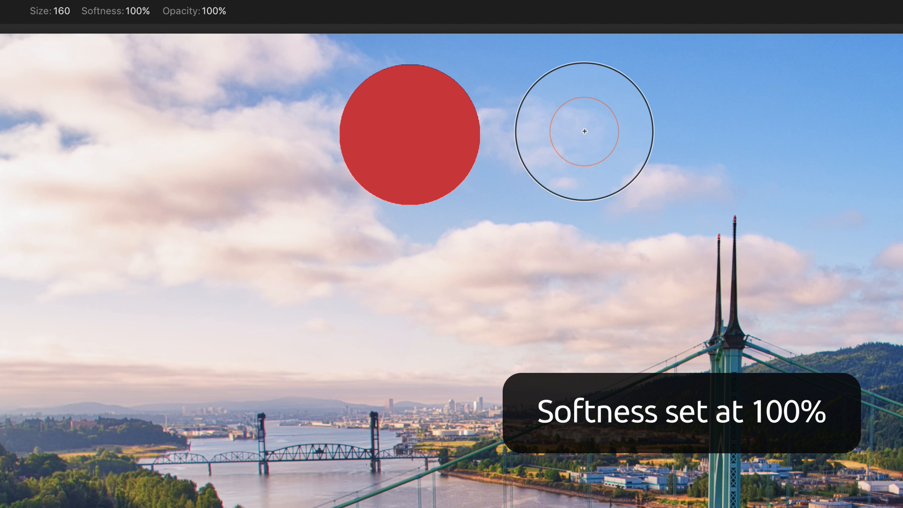
click(584, 131)
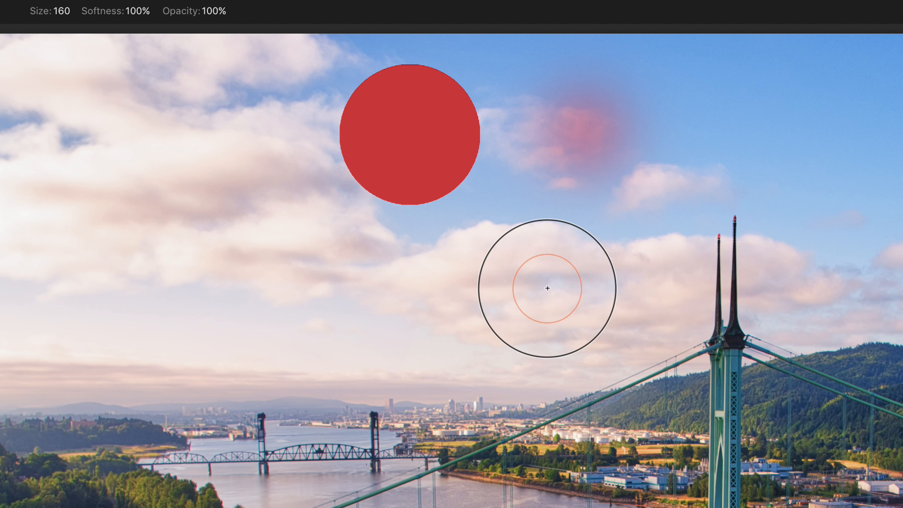
Step: Set the brush softness to 50% and paint a third dab to the right of the soft one
click(137, 12)
drag(170, 27, 132, 29)
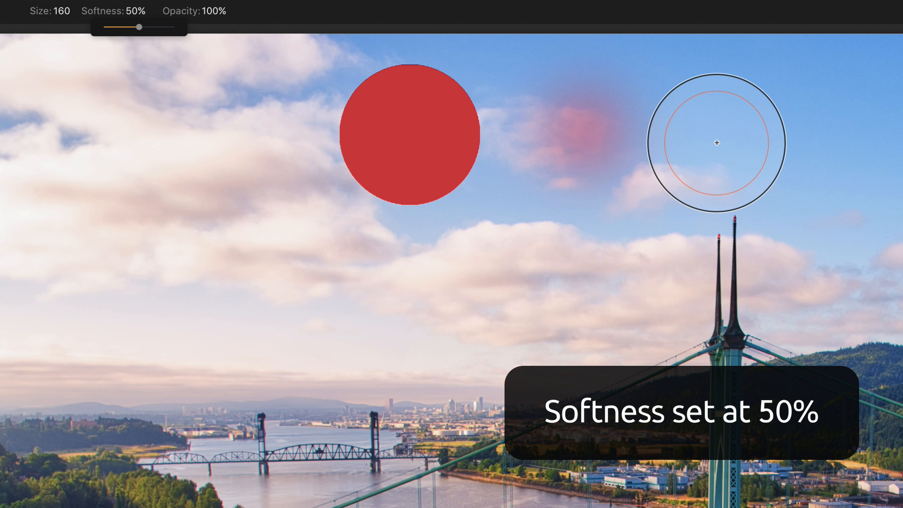
click(764, 133)
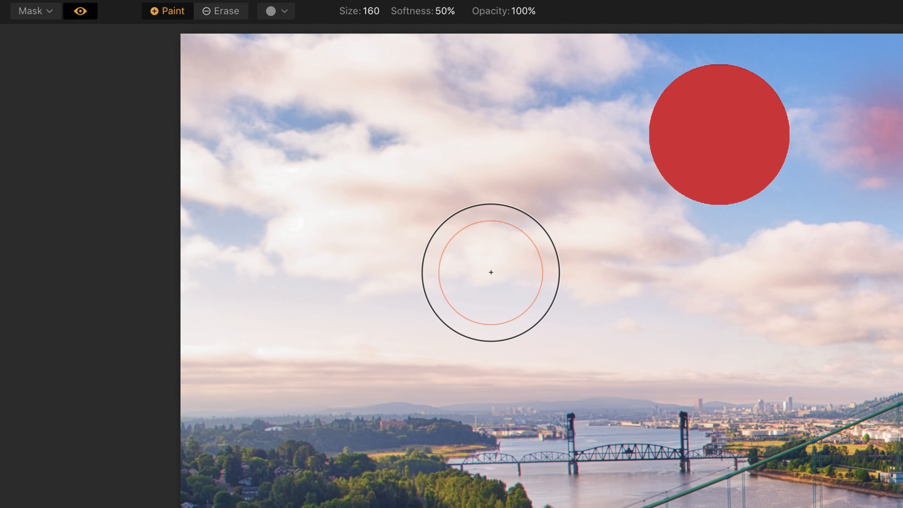
Step: Clear the mask, then paint a single dab and a horizontal stroke to its right across the upper sky
click(35, 10)
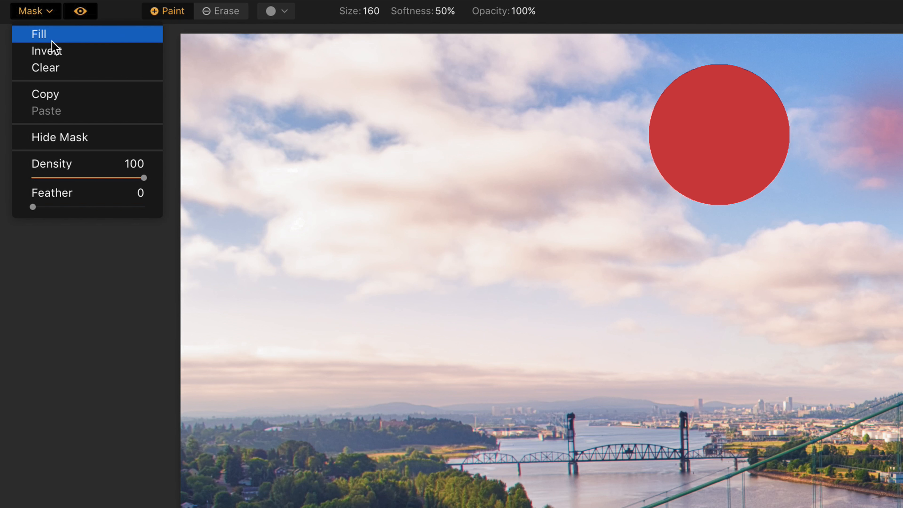
click(55, 66)
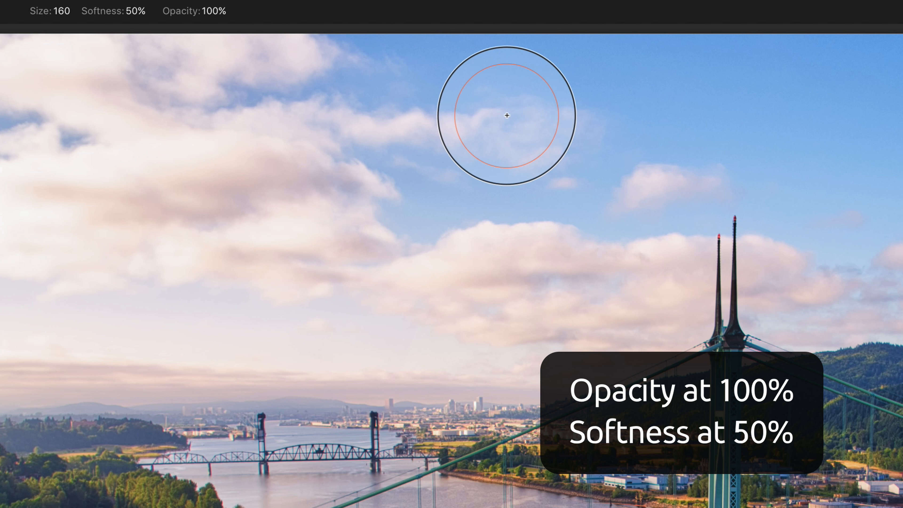
click(472, 114)
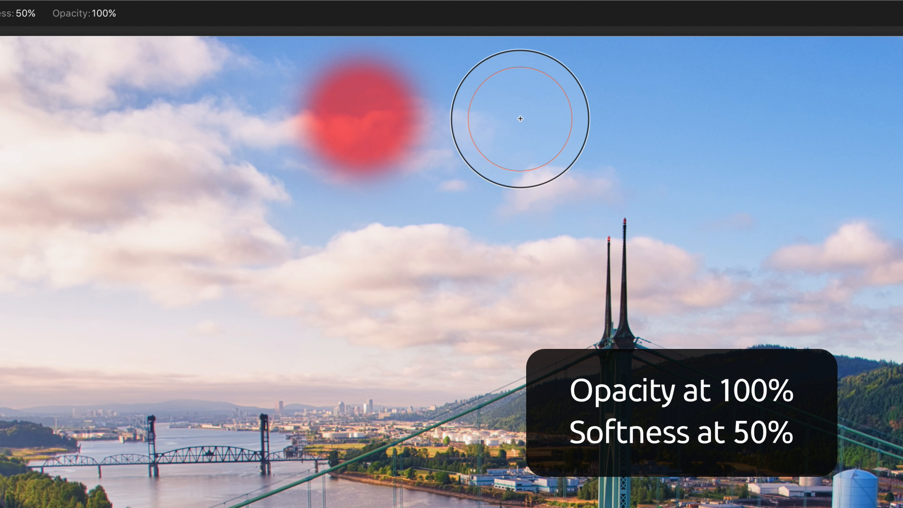
drag(520, 118, 572, 116)
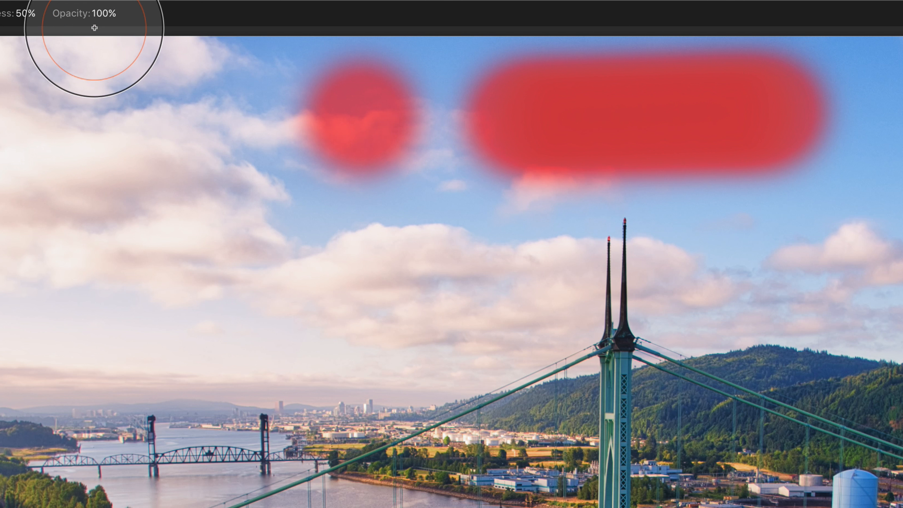
Step: Set the brush opacity to 50% and paint overlapping strokes across the clouds behind the bridge tower's tip
click(106, 17)
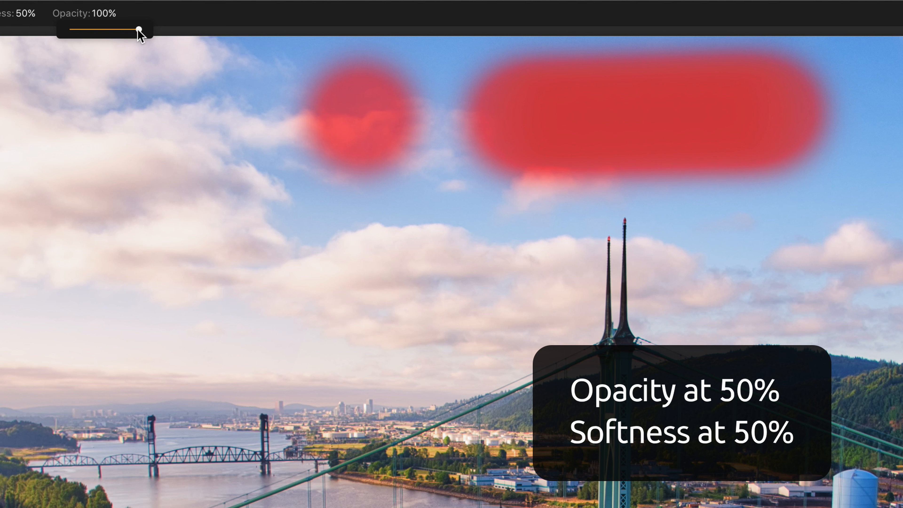
drag(138, 29, 104, 29)
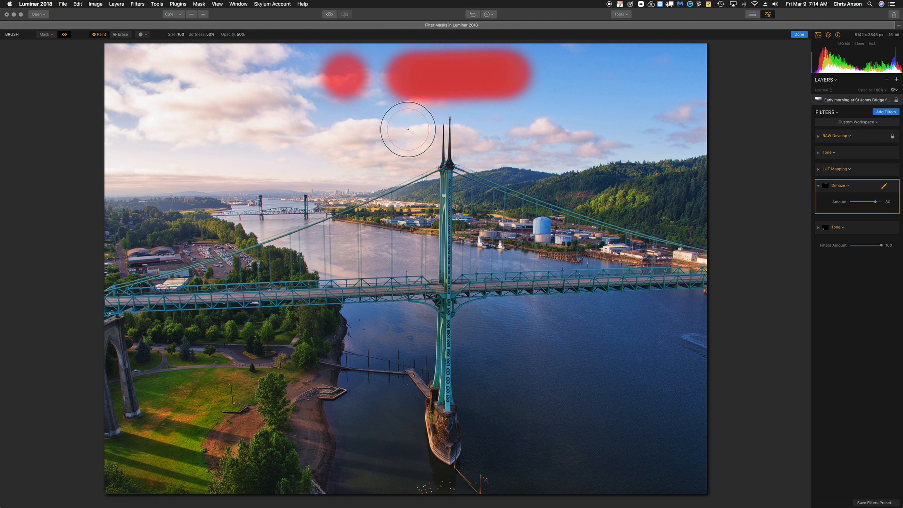
drag(408, 129, 423, 127)
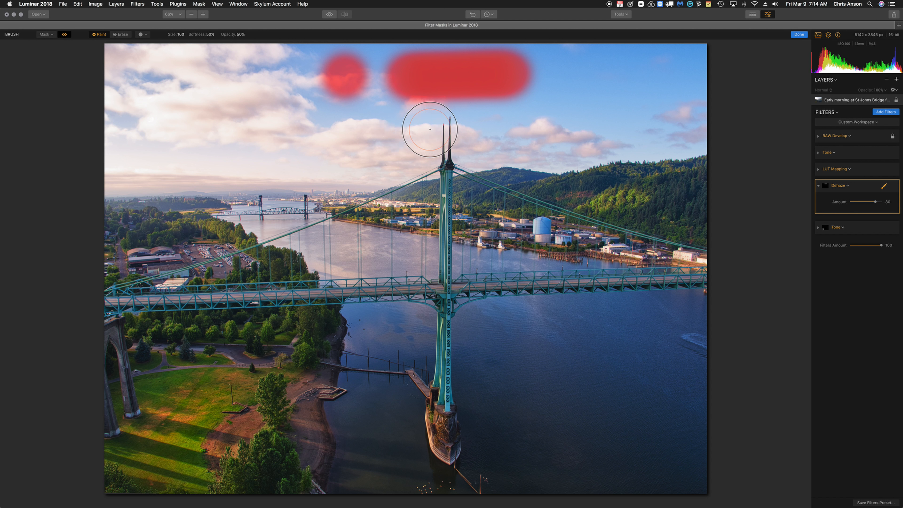
mouse_move(529, 129)
mouse_down()
mouse_move(586, 132)
mouse_move(552, 152)
mouse_up()
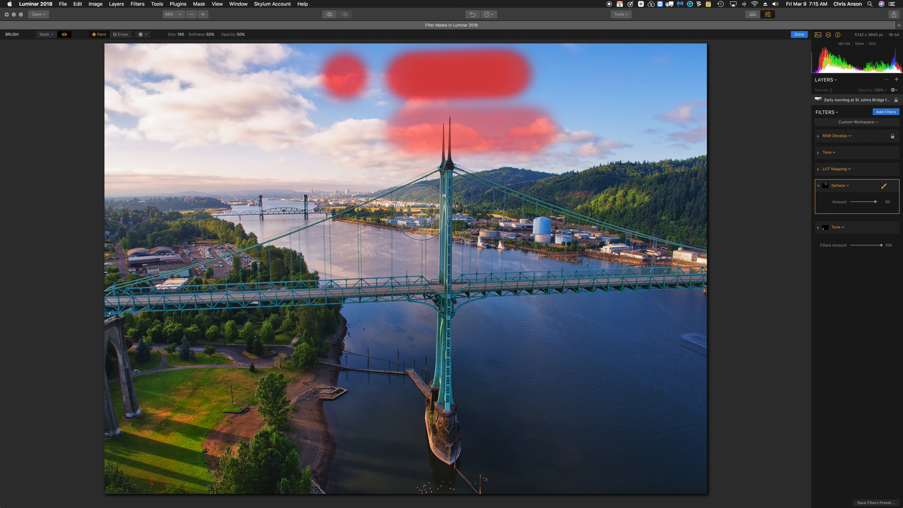